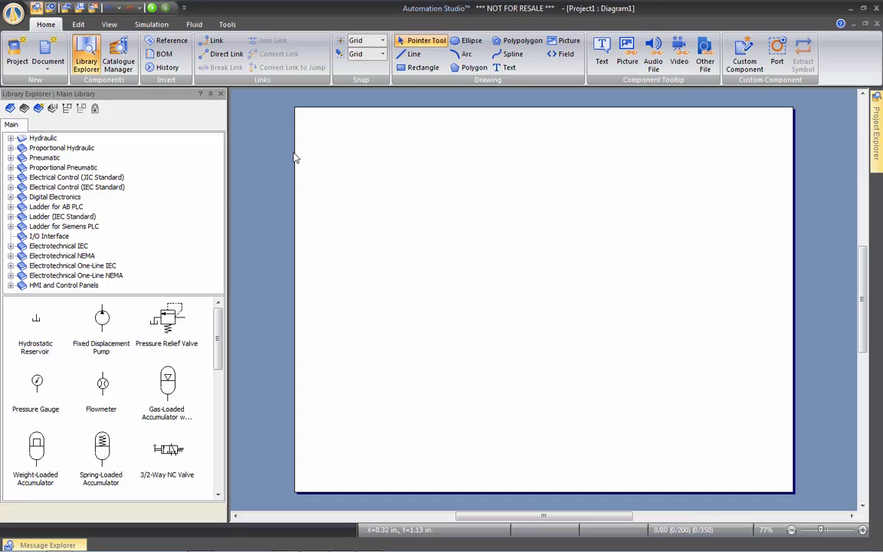
# Step: Switch the ribbon to the View tab to show the display options
pyautogui.click(110, 24)
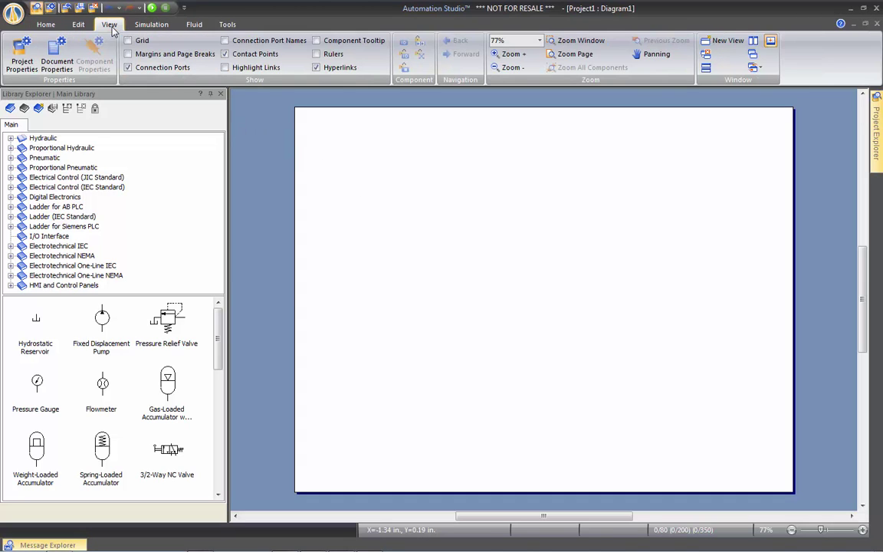
# Step: Open Diagram1's Document Properties and leave the component and drawing scale at 100%
pyautogui.click(58, 58)
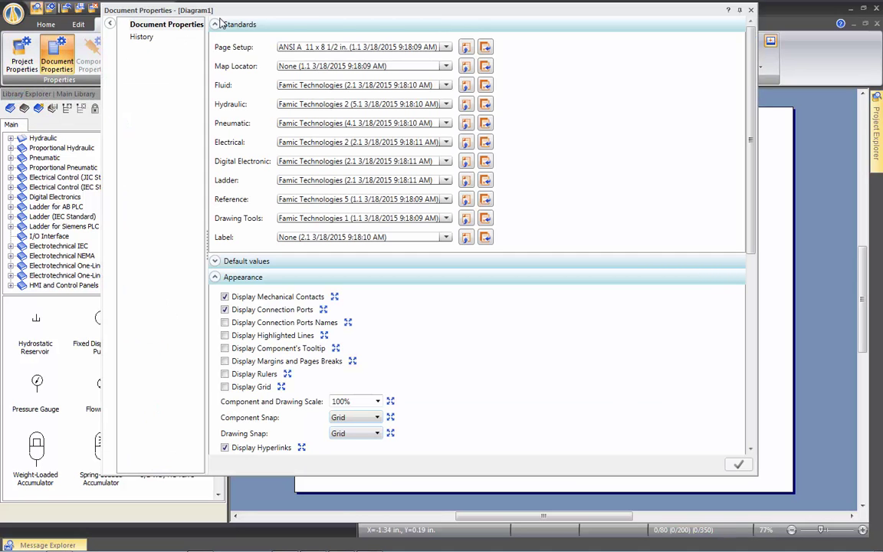
pyautogui.moveTo(253, 11); pyautogui.dragTo(313, 30)
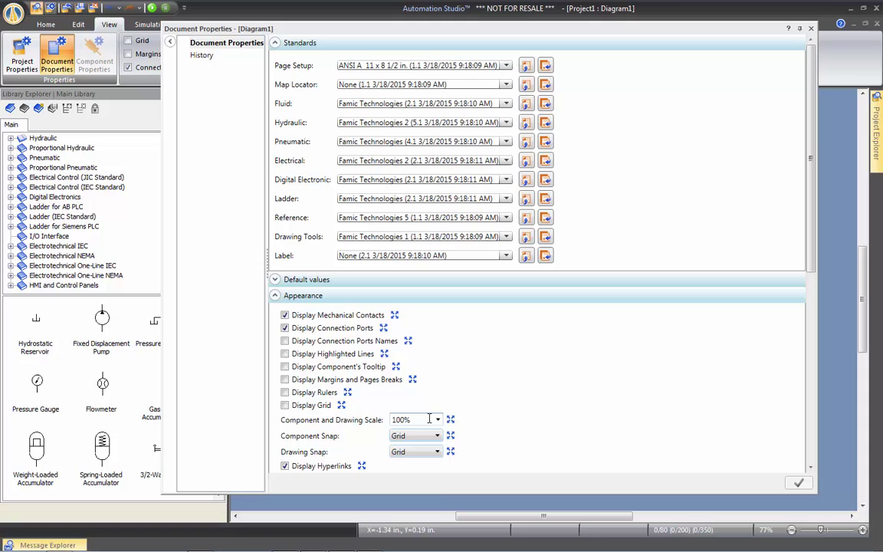
pyautogui.click(437, 419)
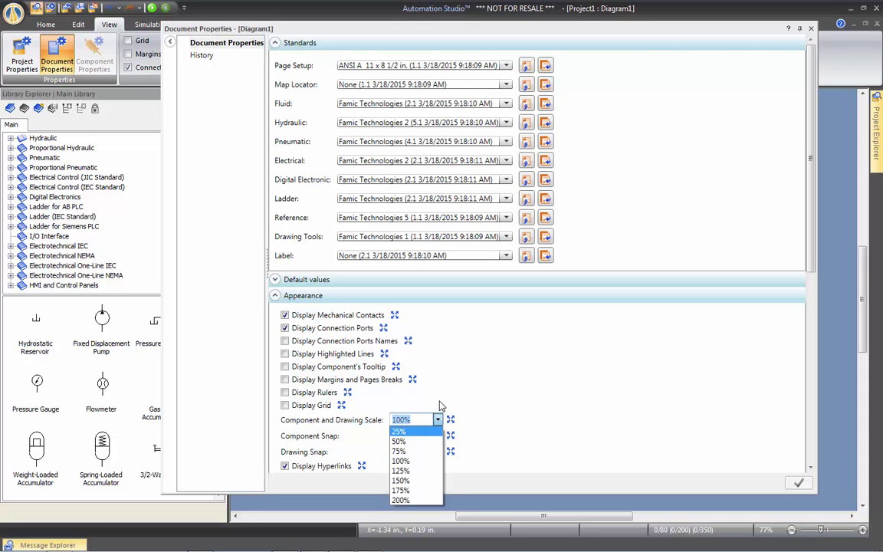
pyautogui.click(441, 407)
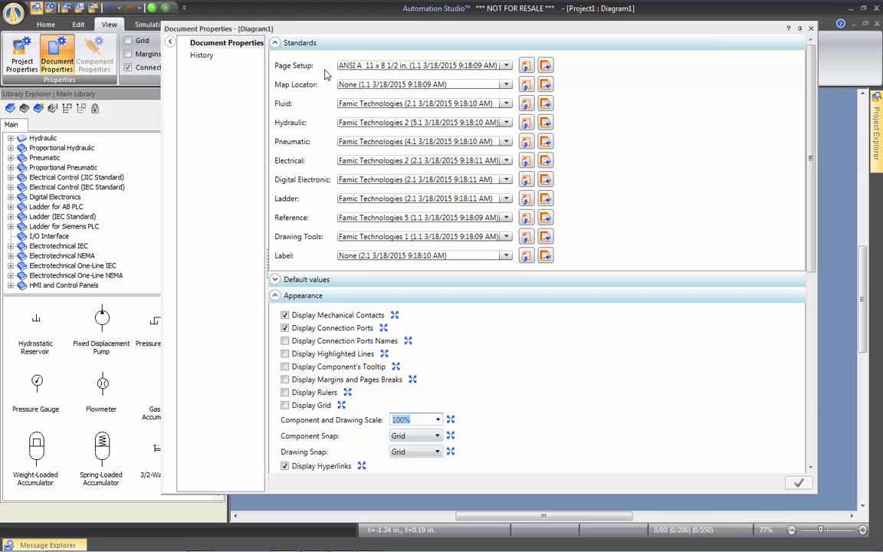
# Step: Preview each of the ten applied standards in the Standards list one by one
pyautogui.moveTo(345, 65)
pyautogui.moveTo(347, 89)
pyautogui.moveTo(348, 106)
pyautogui.moveTo(350, 125)
pyautogui.moveTo(355, 144)
pyautogui.moveTo(347, 164)
pyautogui.moveTo(349, 183)
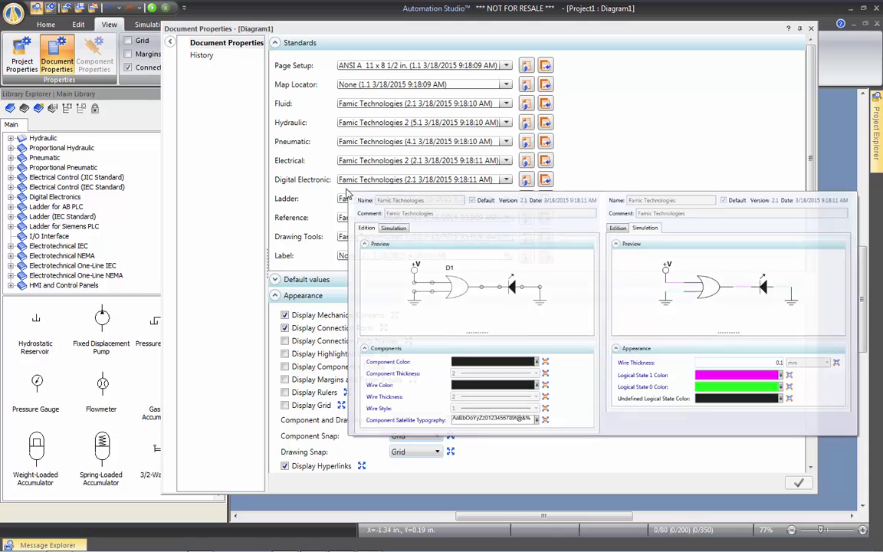
pyautogui.moveTo(346, 201)
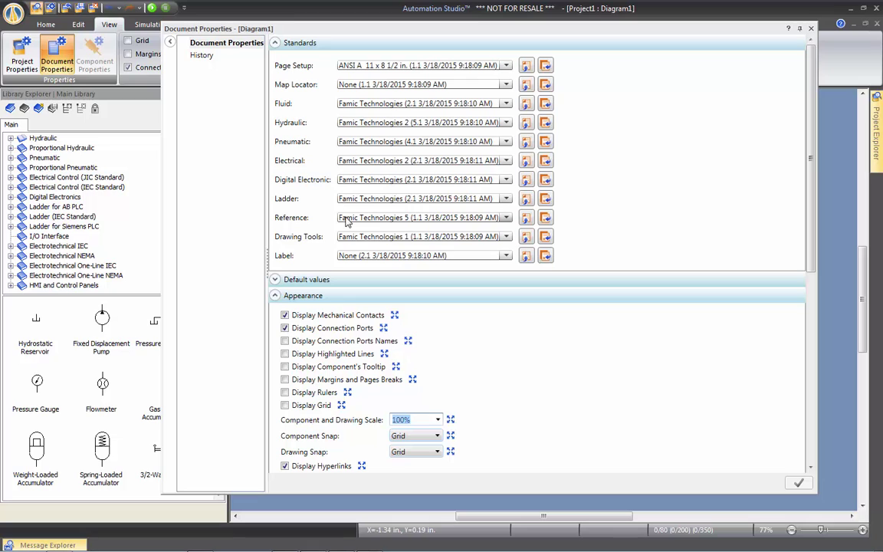
pyautogui.moveTo(347, 222)
pyautogui.moveTo(347, 241)
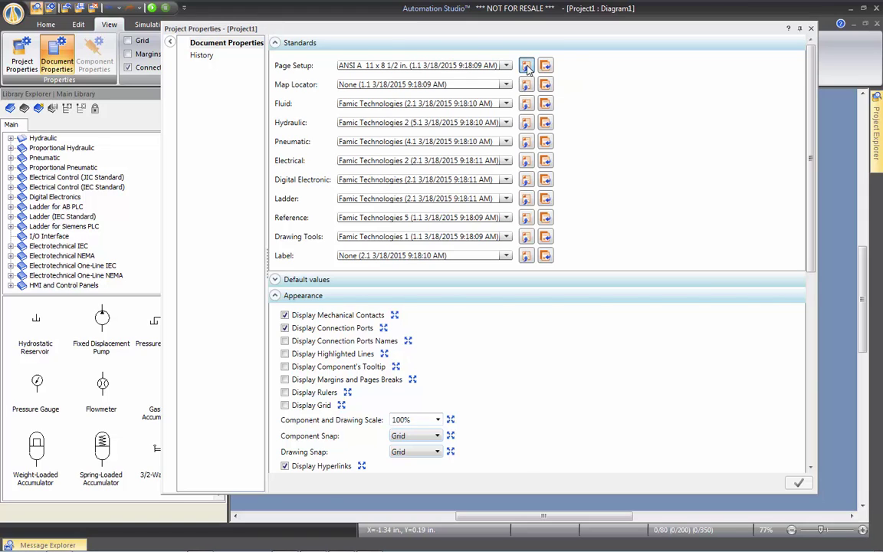
# Step: Open the ANSI A page setup standard for editing, keeping ANSI A 8 1/2 x 11 paper size
pyautogui.click(527, 67)
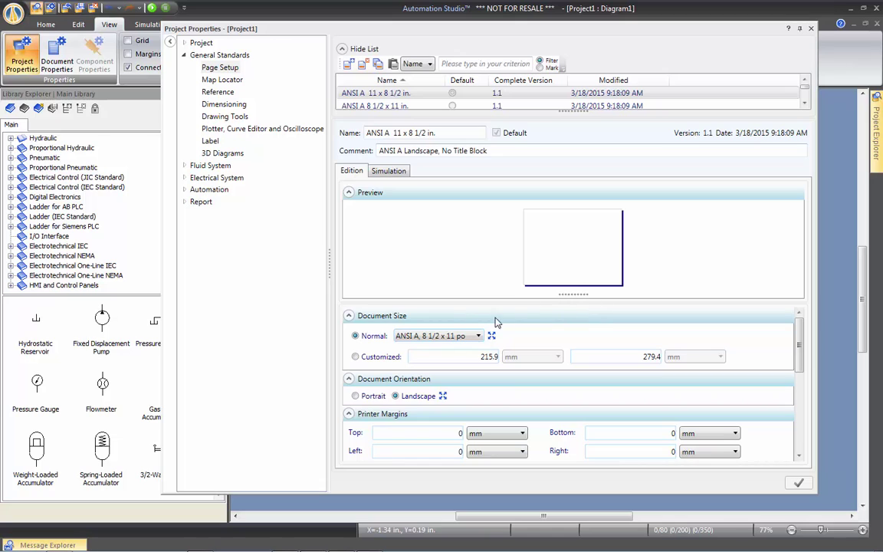
pyautogui.click(478, 336)
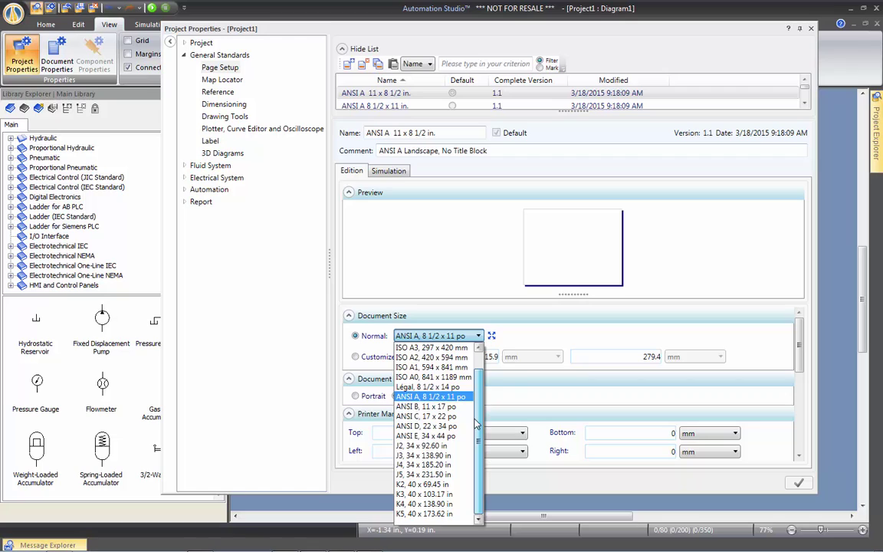
pyautogui.click(454, 336)
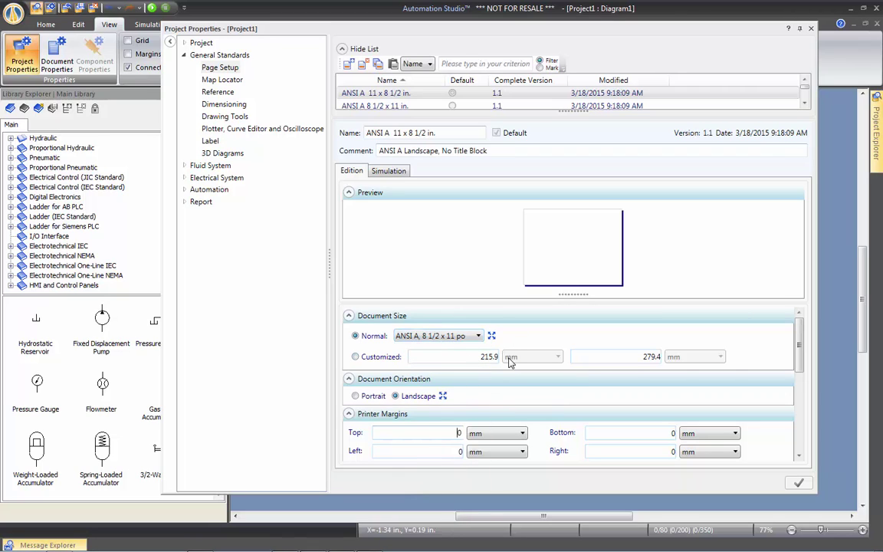
pyautogui.scroll(-3, 510, 362)
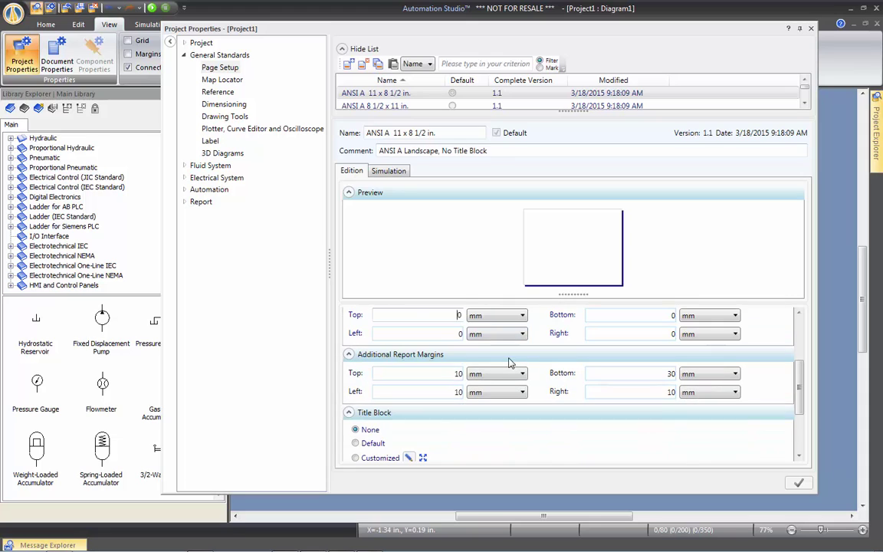
pyautogui.scroll(1, 506, 361)
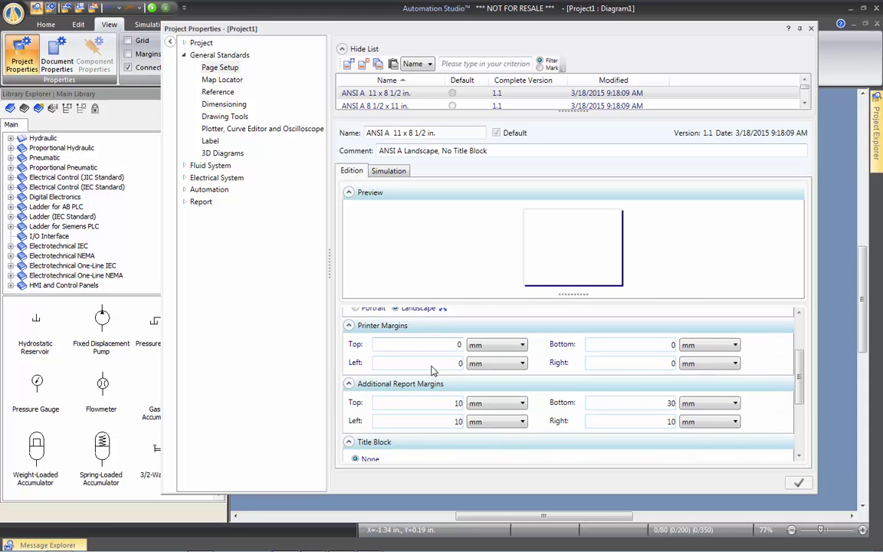
# Step: Set the page orientation to portrait and save the page standard as version 1.2
pyautogui.click(389, 344)
pyautogui.scroll(3, 429, 387)
pyautogui.click(355, 396)
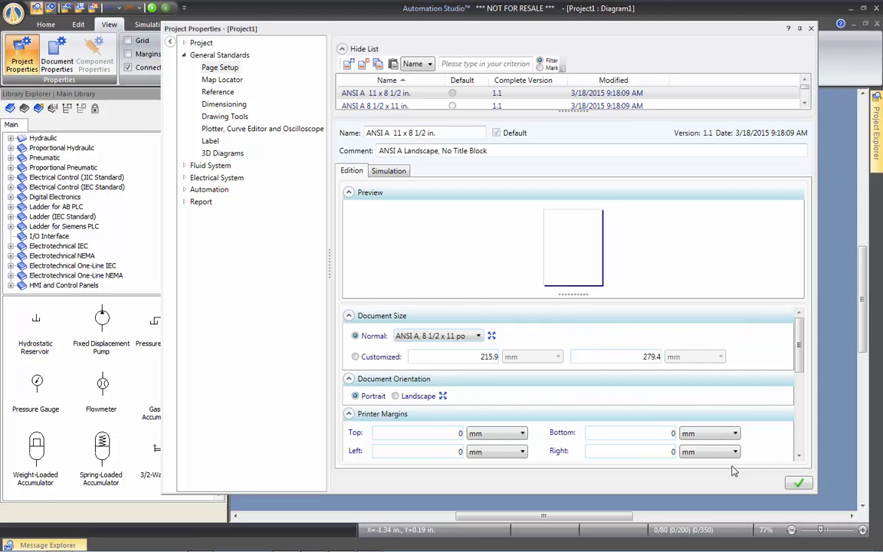
pyautogui.click(799, 483)
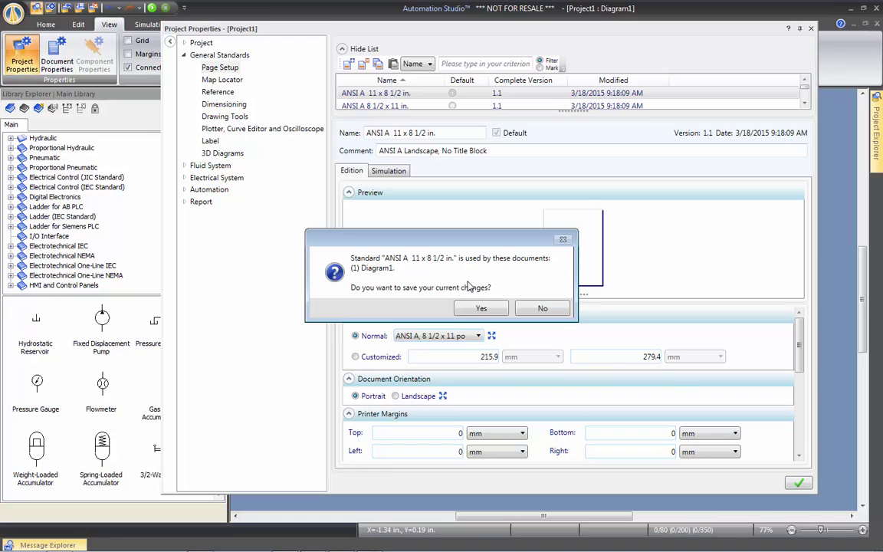
pyautogui.click(484, 309)
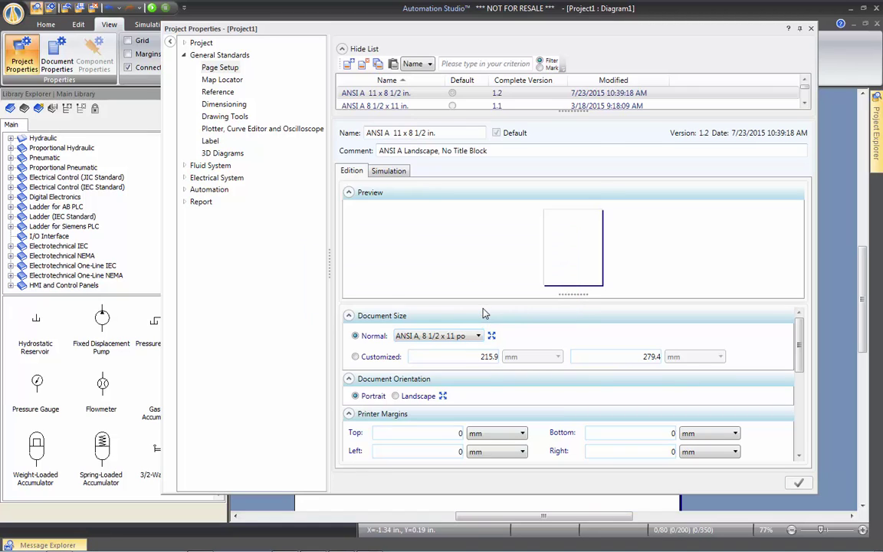
# Step: Close Project Properties and zoom to fit the whole portrait page
pyautogui.click(811, 28)
pyautogui.rightClick(454, 209)
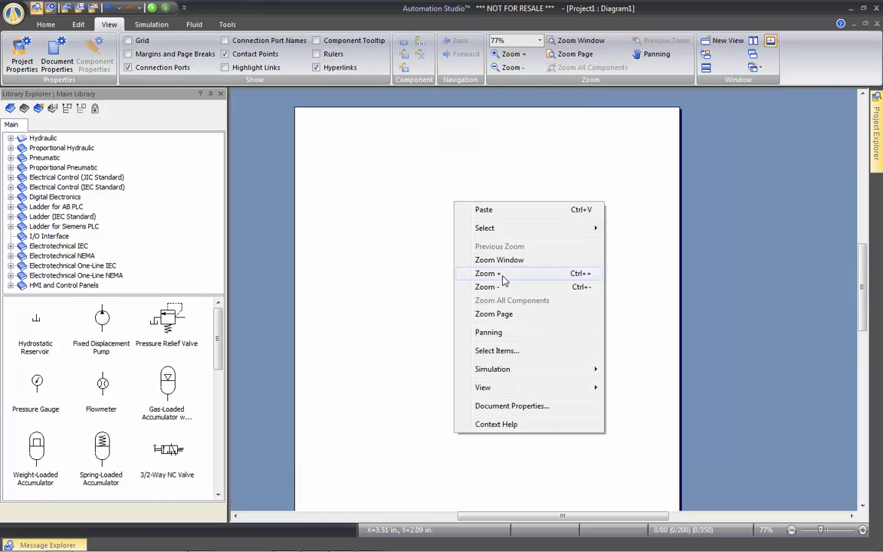
pyautogui.click(506, 315)
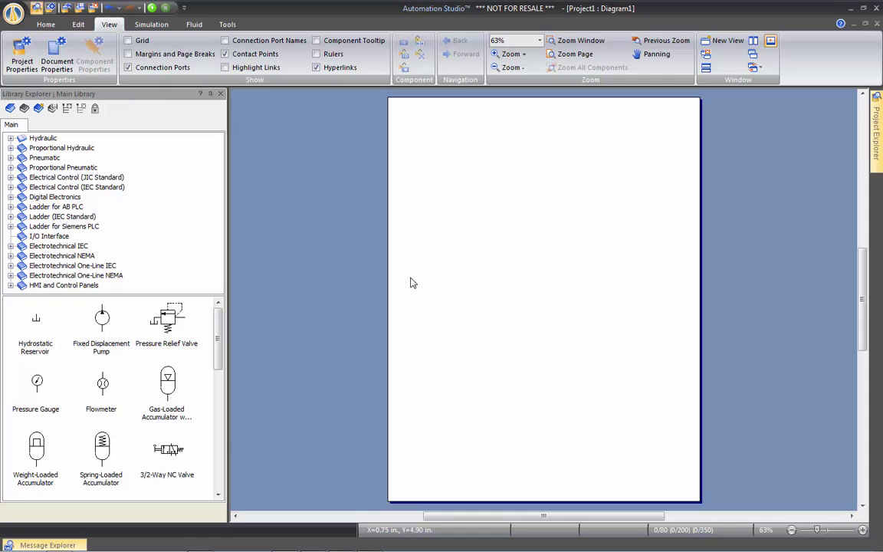
# Step: Show the project's Standards page, keeping Imperial as the default component unit
pyautogui.click(23, 60)
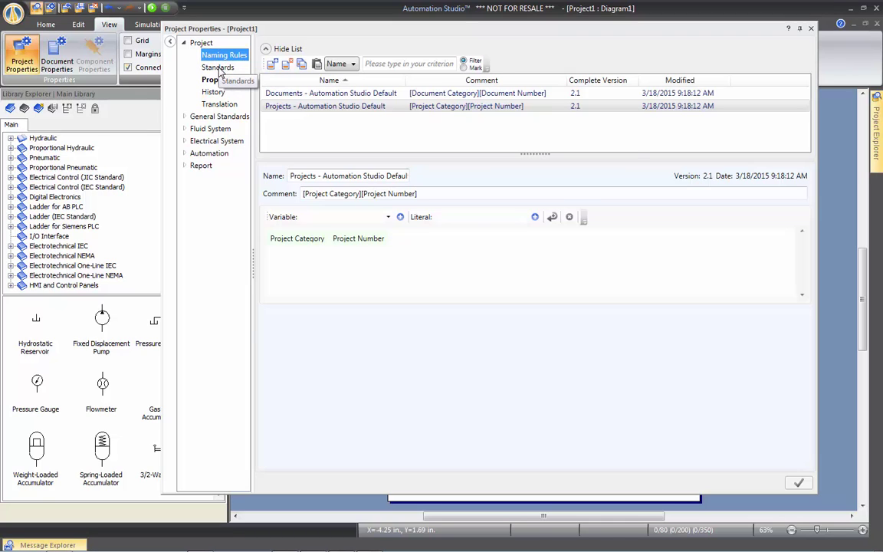
pyautogui.click(218, 68)
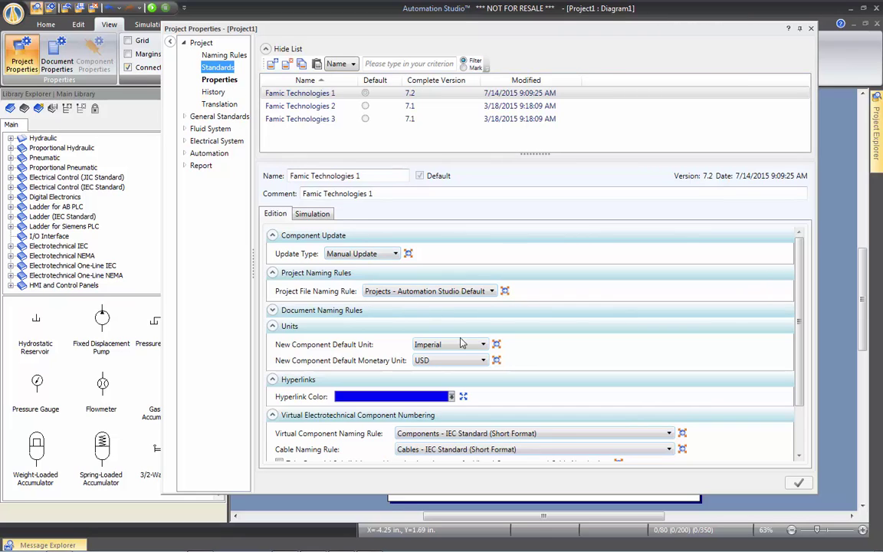
pyautogui.click(470, 345)
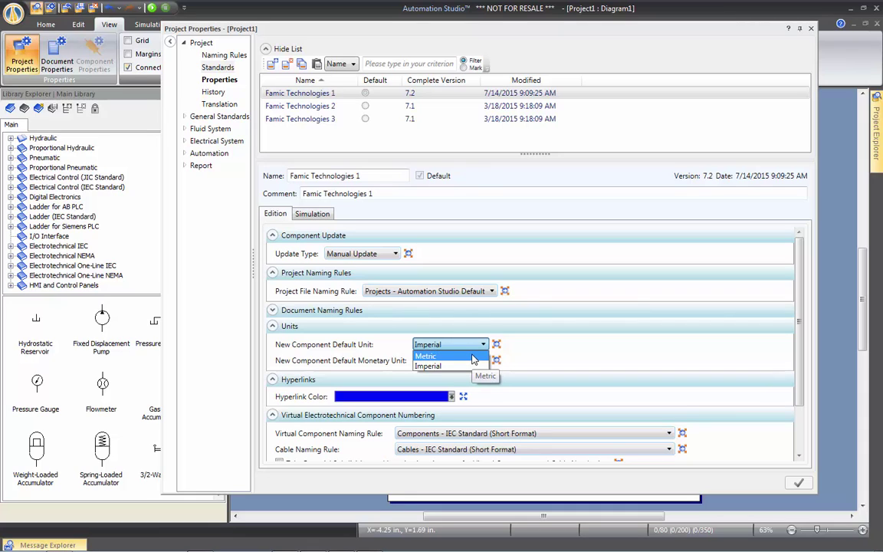
pyautogui.click(441, 366)
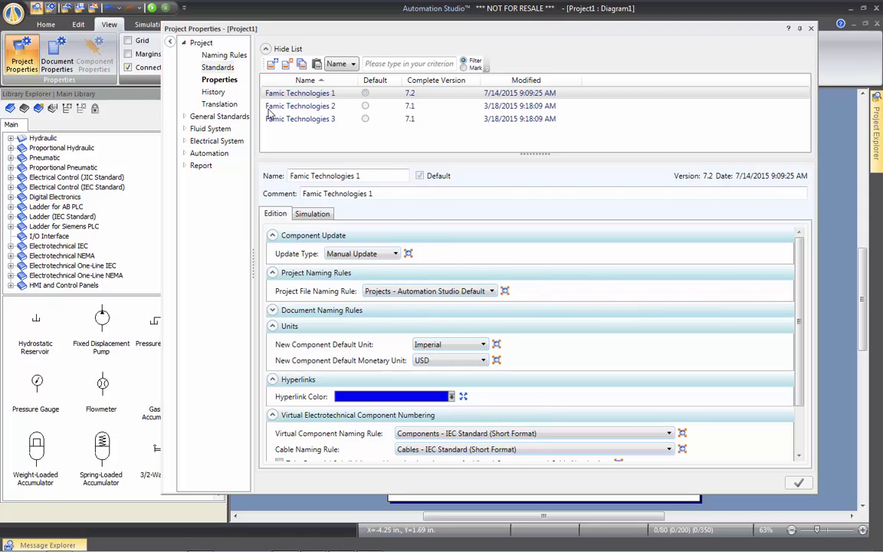
# Step: Show the project's general Properties page and list the Simulation Pace choices
pyautogui.click(220, 79)
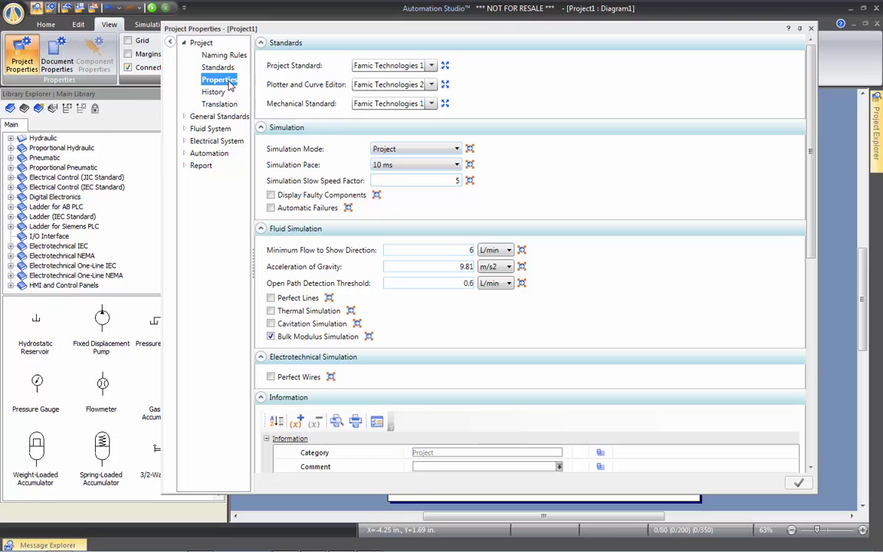
pyautogui.click(449, 168)
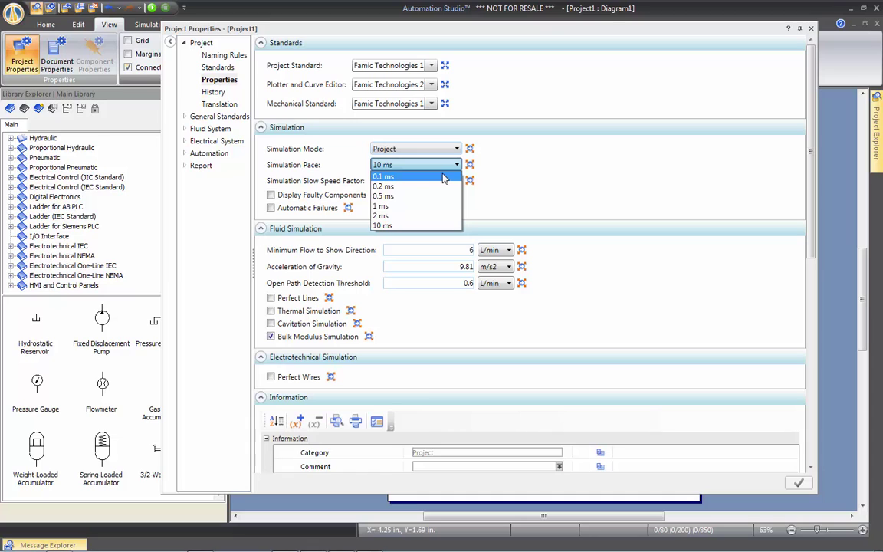
# Step: Close the Simulation Pace list, leaving it at 10 ms
pyautogui.click(511, 180)
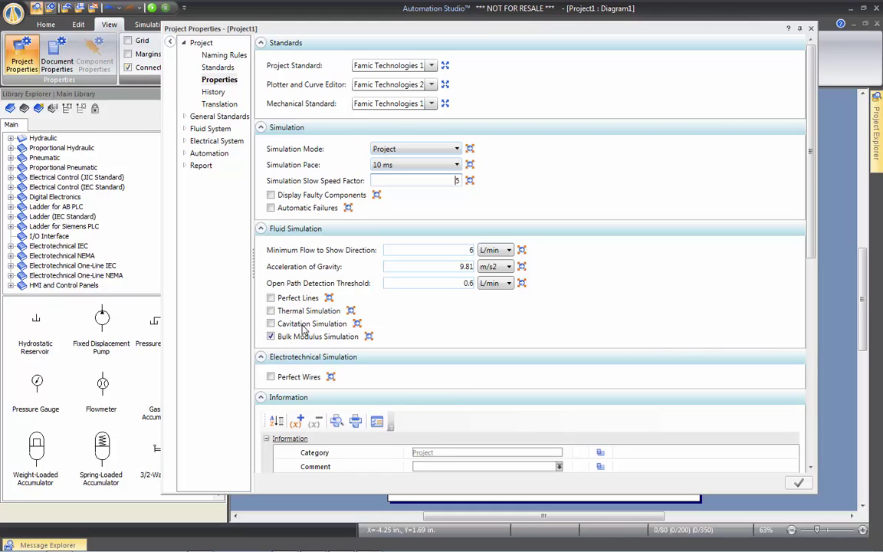
# Step: Look over the project's History and Translation pages, then close Project Properties
pyautogui.scroll(-5, 819, 306)
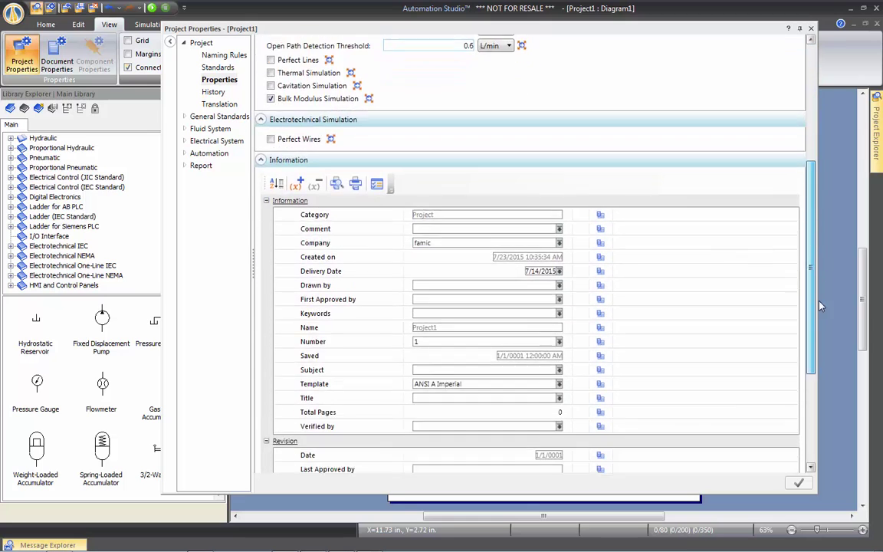
pyautogui.scroll(-2, 819, 306)
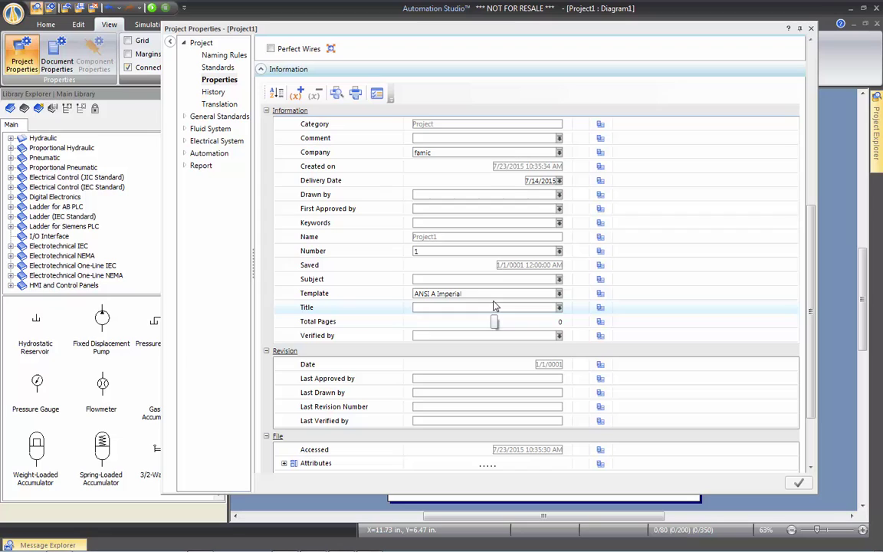
pyautogui.click(211, 91)
pyautogui.click(218, 104)
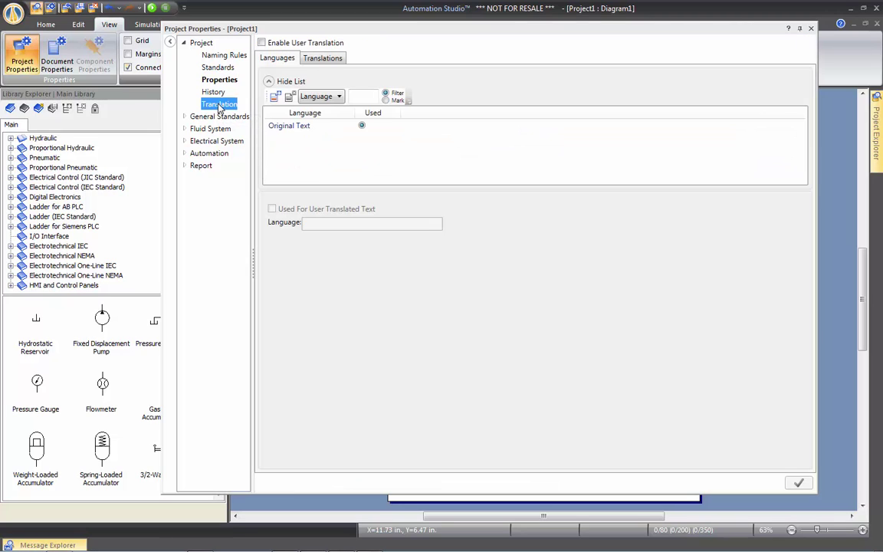
pyautogui.click(811, 28)
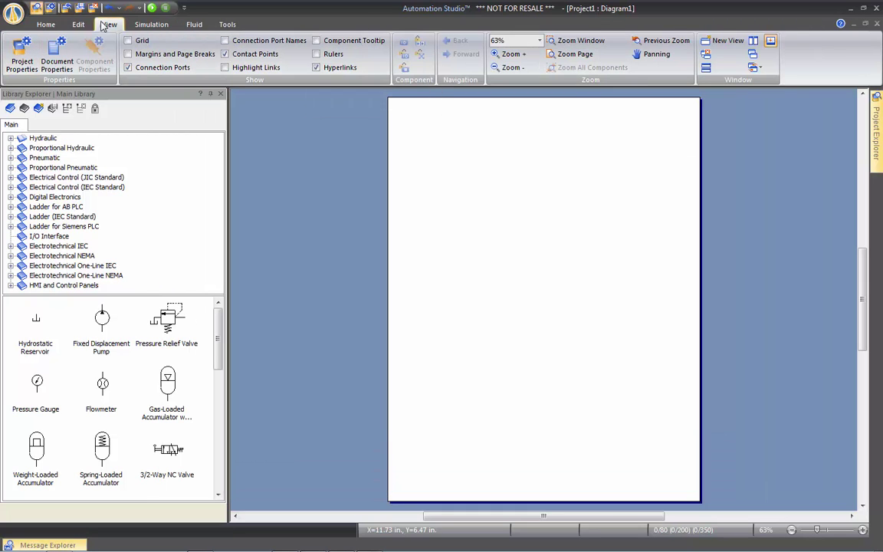
pyautogui.click(15, 14)
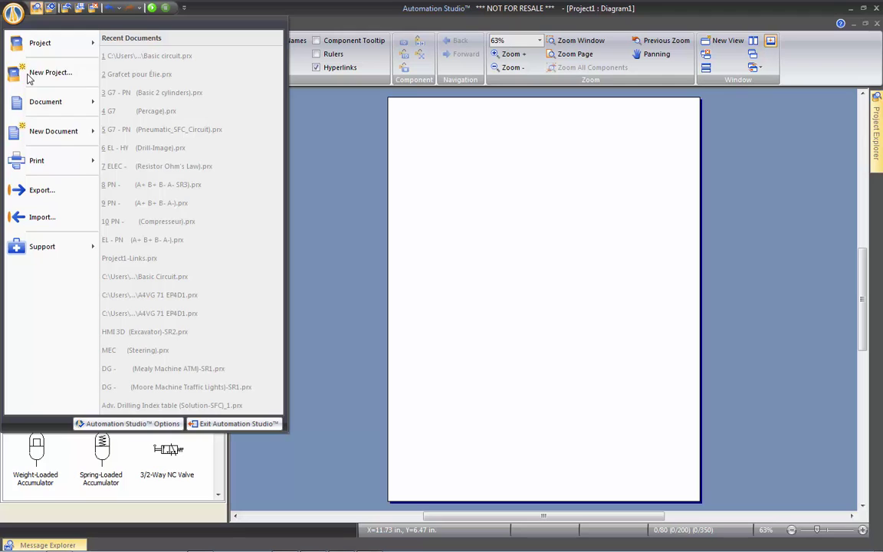
# Step: In the application Options, keep English as the interface language and confirm with OK
pyautogui.click(127, 424)
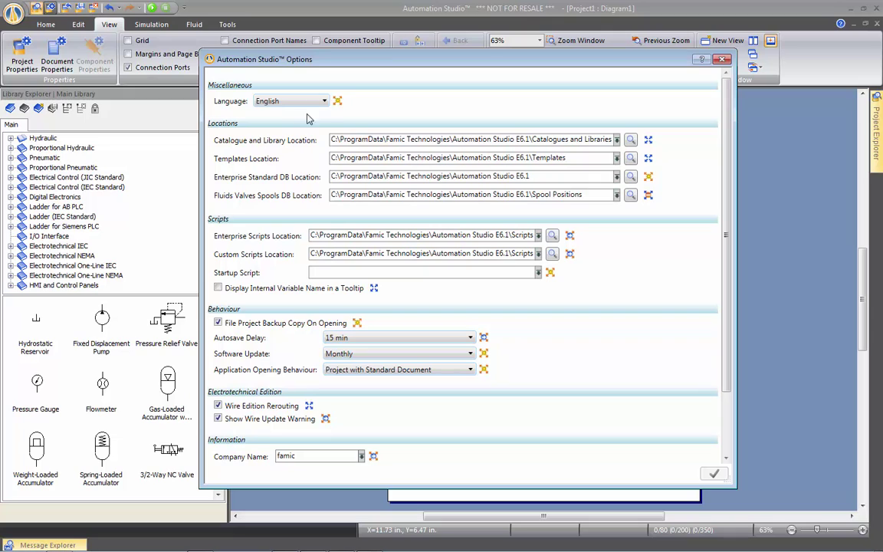
pyautogui.click(325, 102)
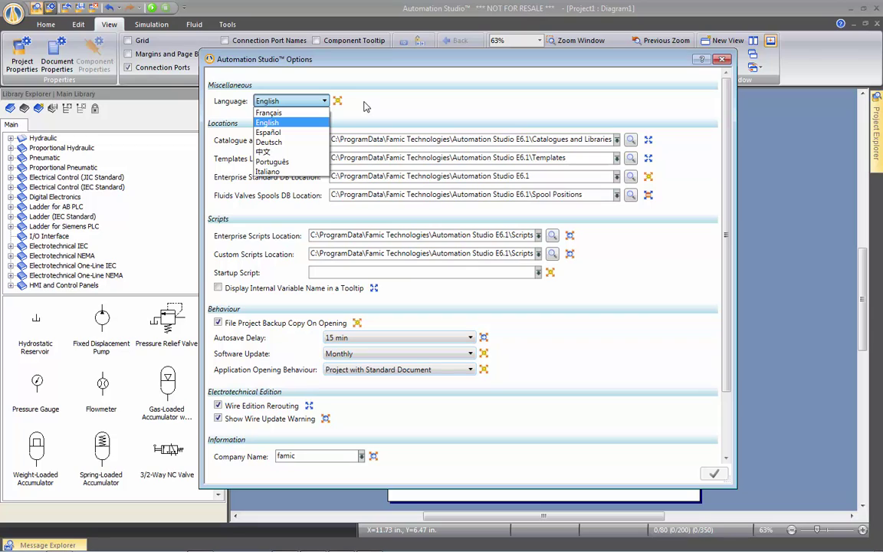
pyautogui.click(364, 107)
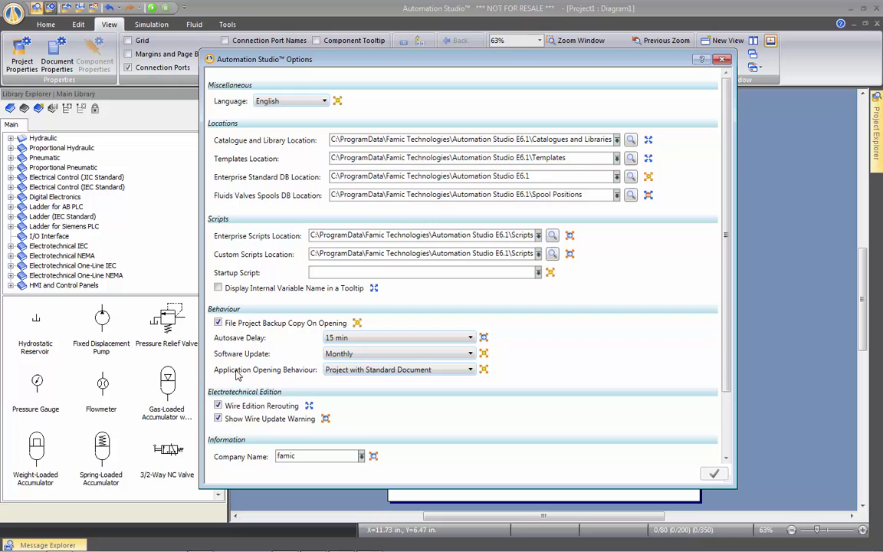
pyautogui.click(721, 60)
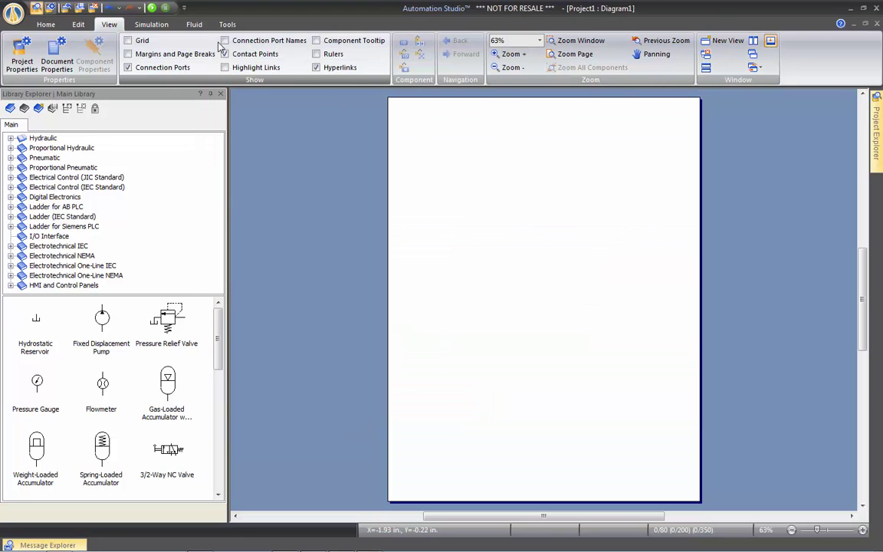
# Step: Open the Fluid and Line Manager and browse its Material, Line Type and Hydraulic Lines pages
pyautogui.click(194, 24)
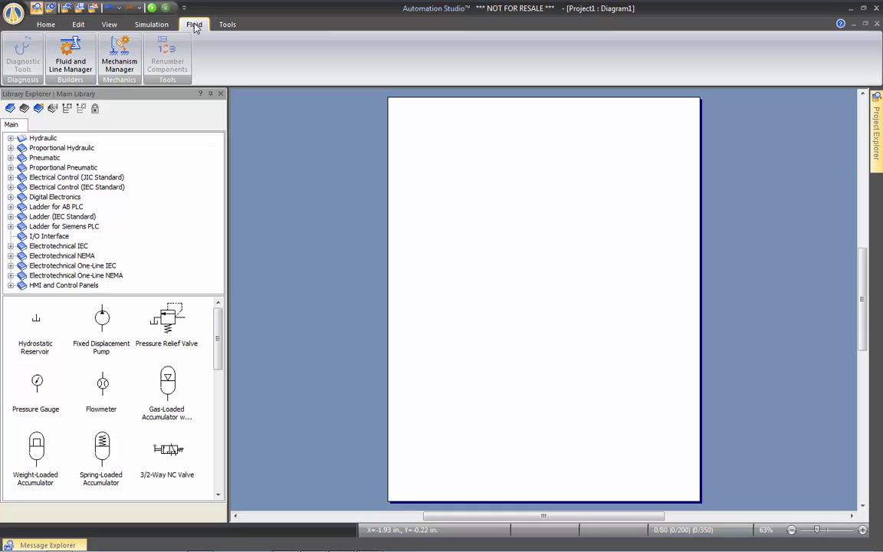
pyautogui.click(71, 55)
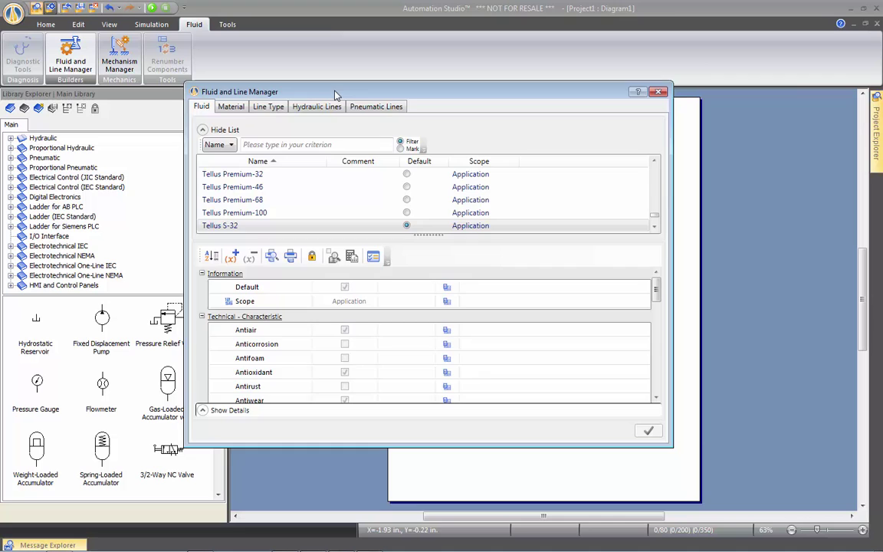
pyautogui.moveTo(318, 101); pyautogui.dragTo(390, 78)
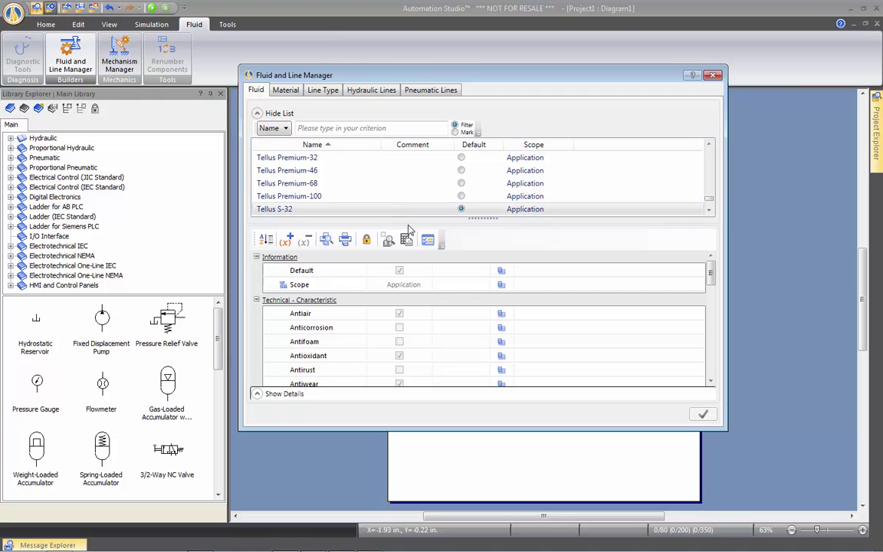
pyautogui.moveTo(712, 278); pyautogui.dragTo(712, 331)
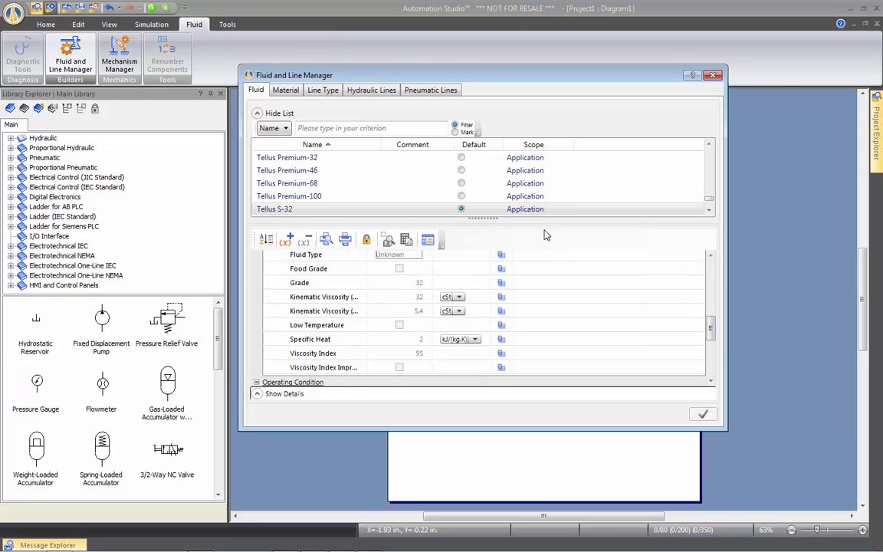
pyautogui.click(288, 90)
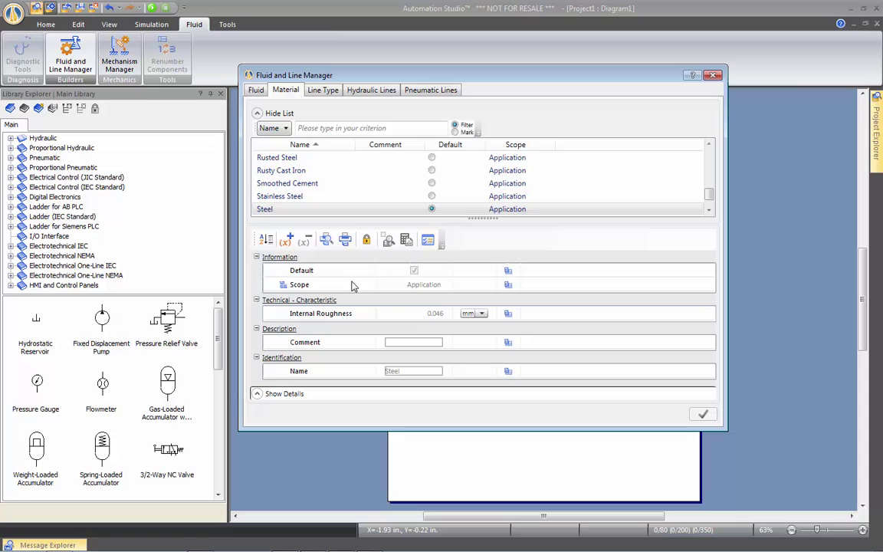
pyautogui.click(323, 91)
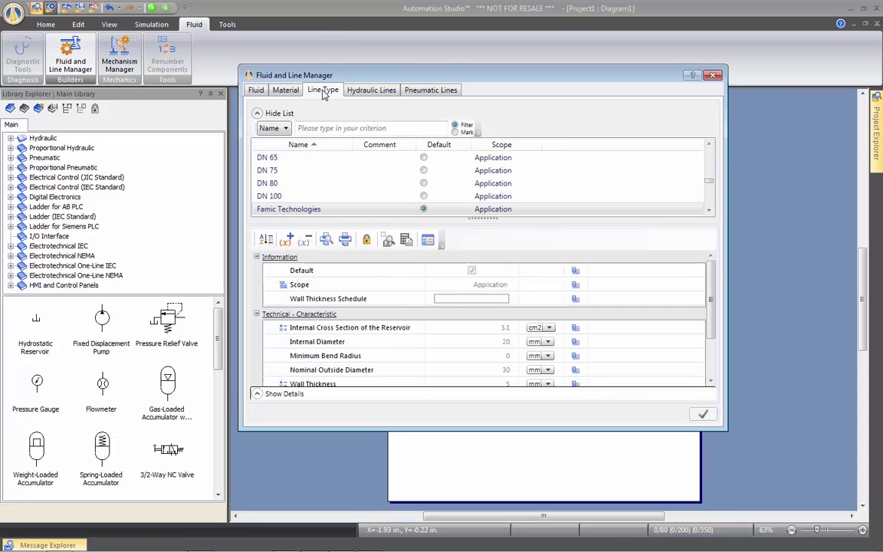
pyautogui.click(366, 91)
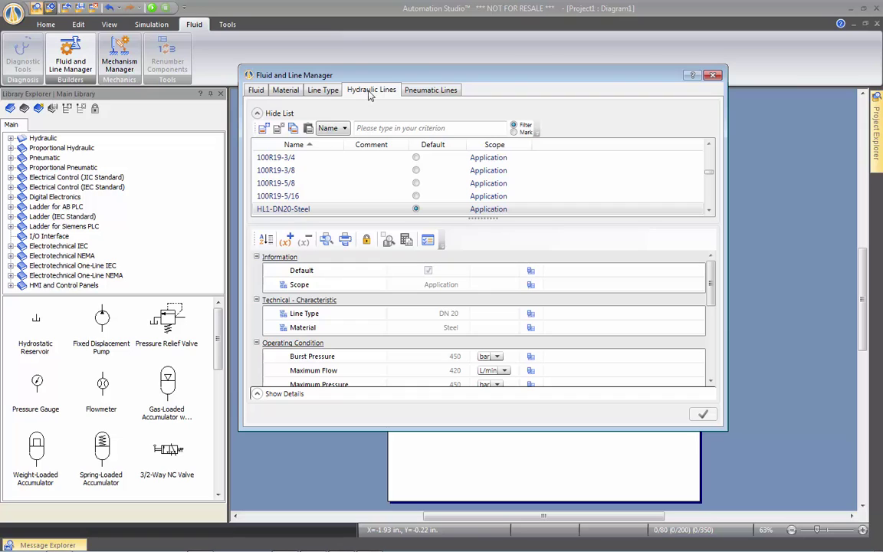
# Step: Close the fluid and line manager, discard Project1, and open the EL - PN (A+ B+ B- A-).prx example
pyautogui.click(715, 76)
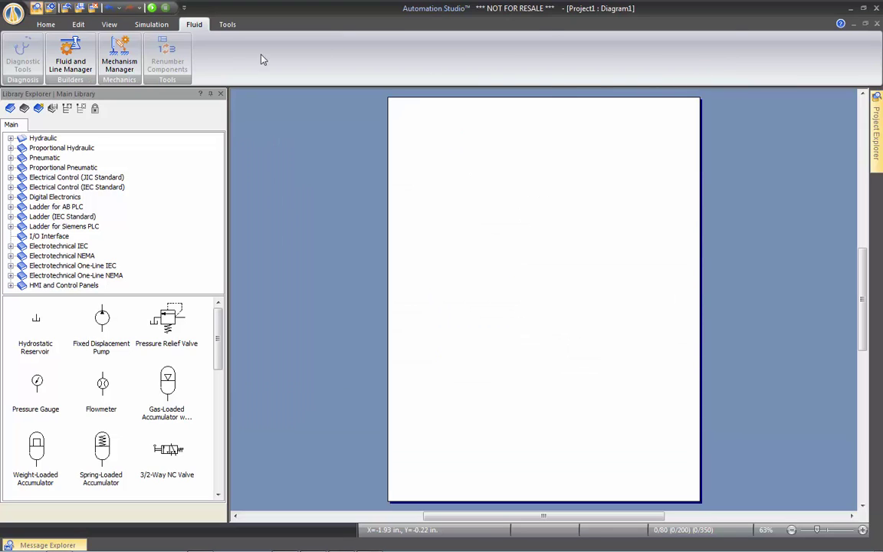
pyautogui.click(46, 23)
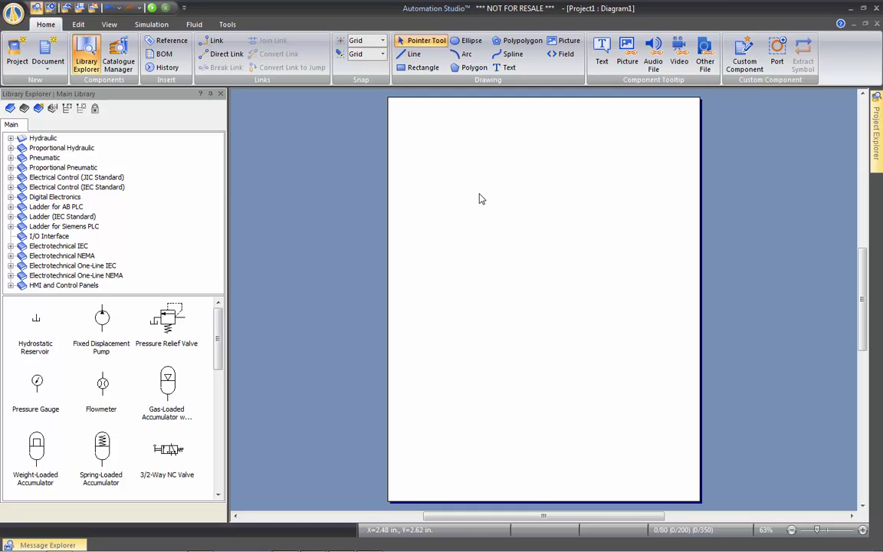
pyautogui.click(67, 7)
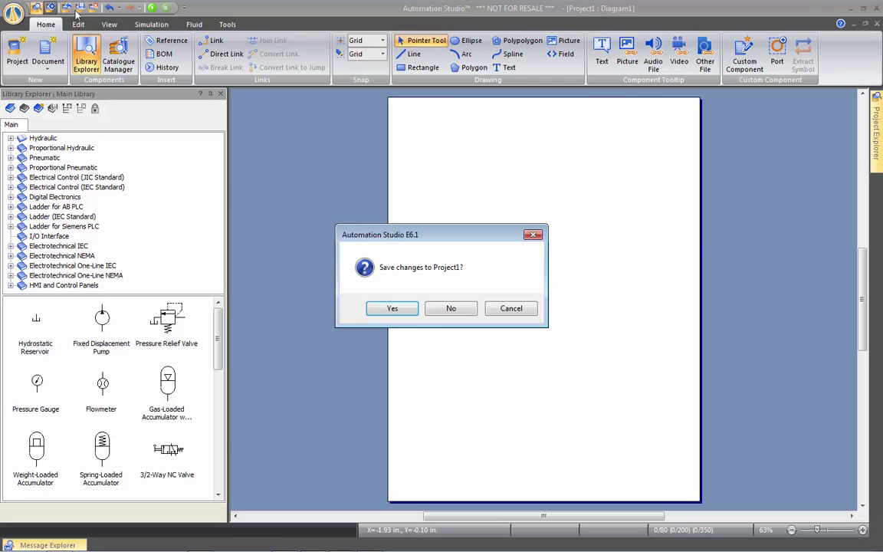
pyautogui.click(450, 308)
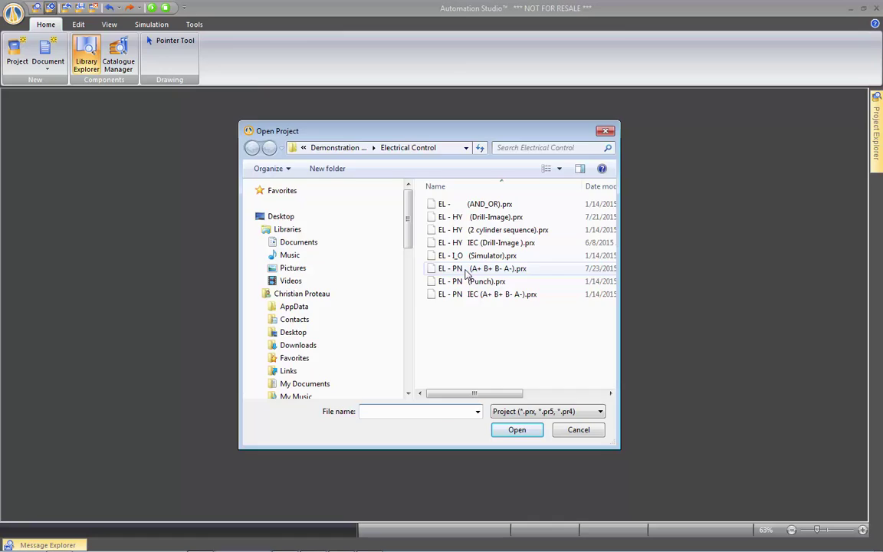
pyautogui.doubleClick(454, 268)
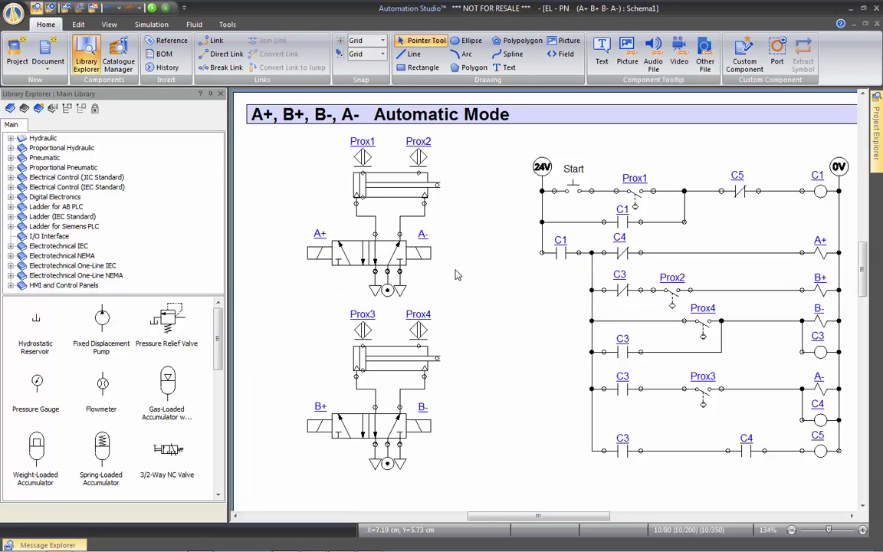
# Step: Run a normal-speed simulation, press the circuit's Start pushbutton, then stop the simulation
pyautogui.click(152, 8)
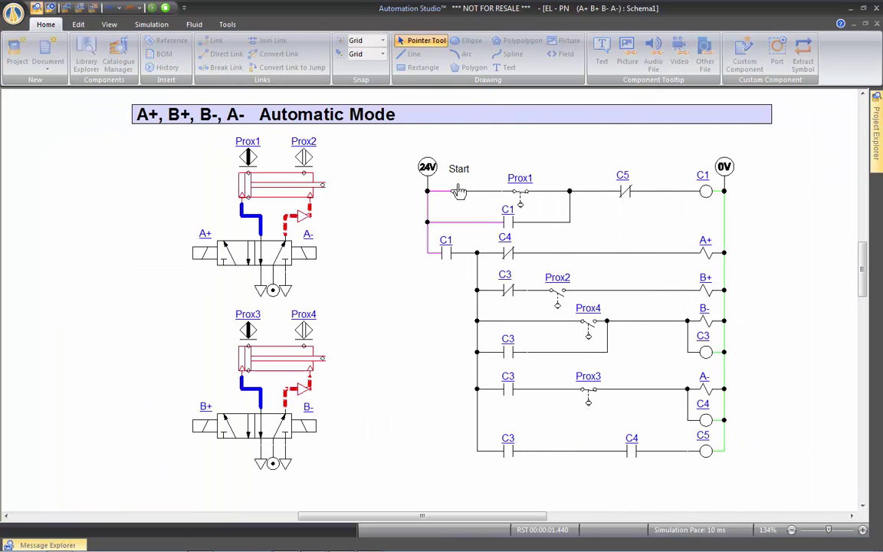
pyautogui.click(458, 191)
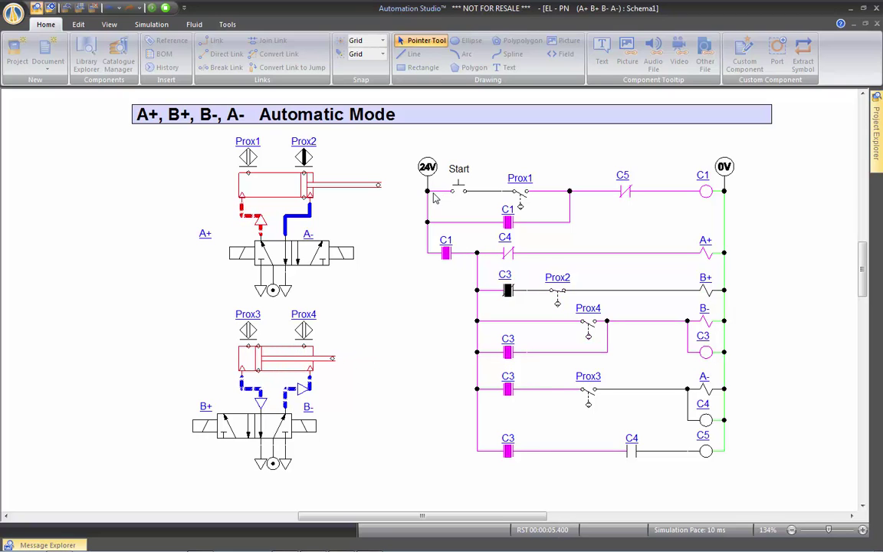
pyautogui.click(164, 10)
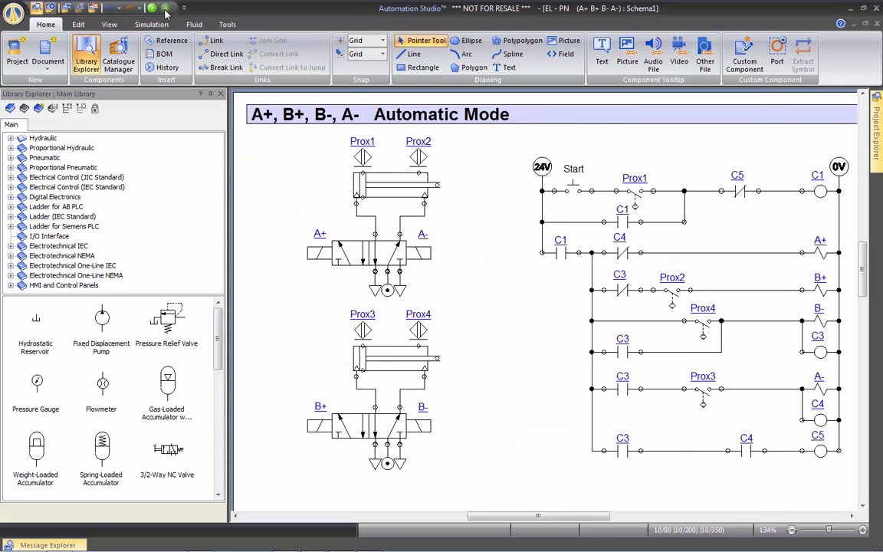
# Step: Start printing with Schema1 selected, then cancel the print job
pyautogui.click(17, 16)
pyautogui.moveTo(46, 162)
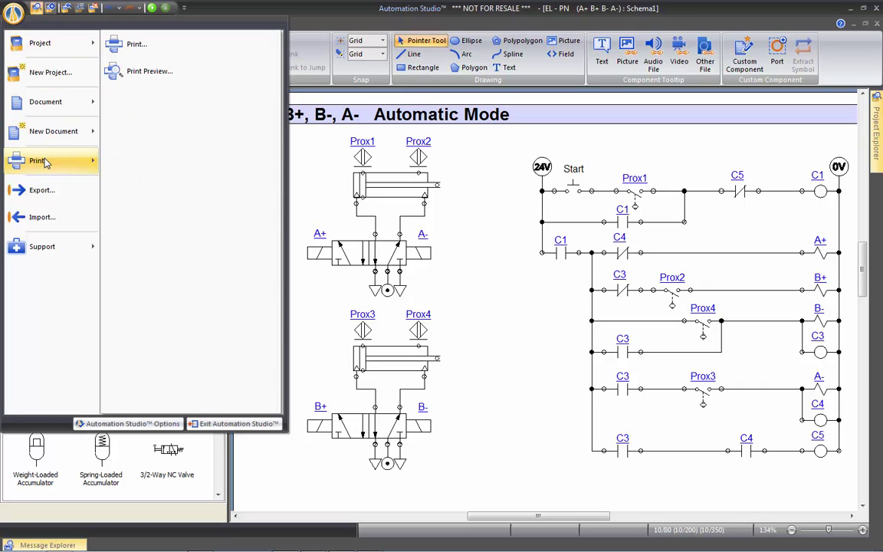
pyautogui.click(134, 45)
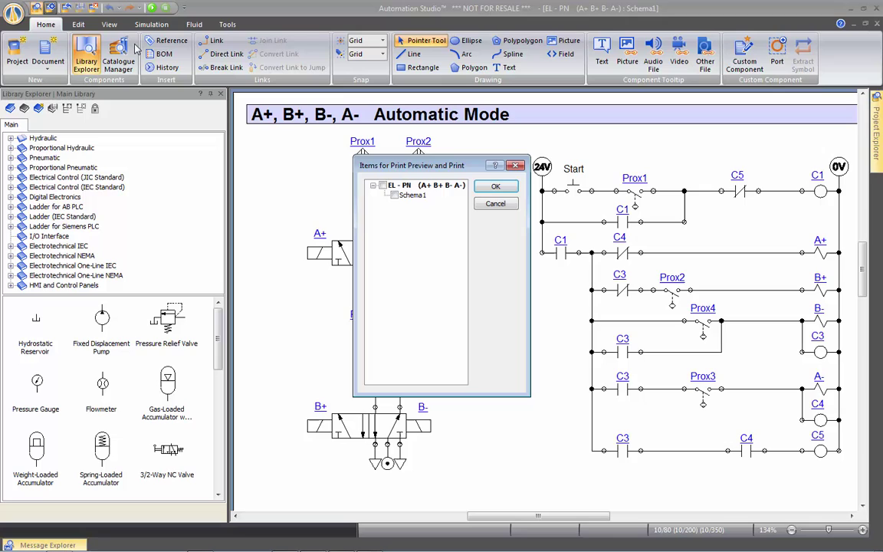
pyautogui.click(395, 196)
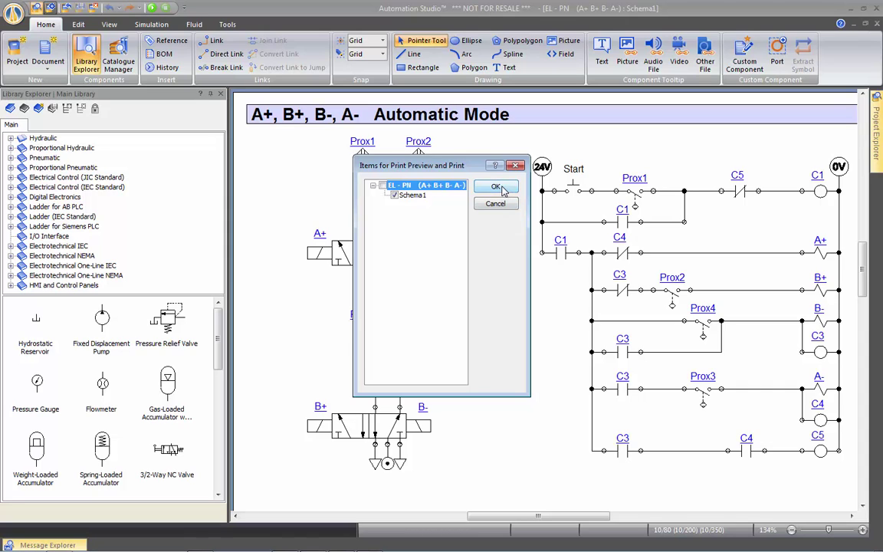
pyautogui.click(496, 187)
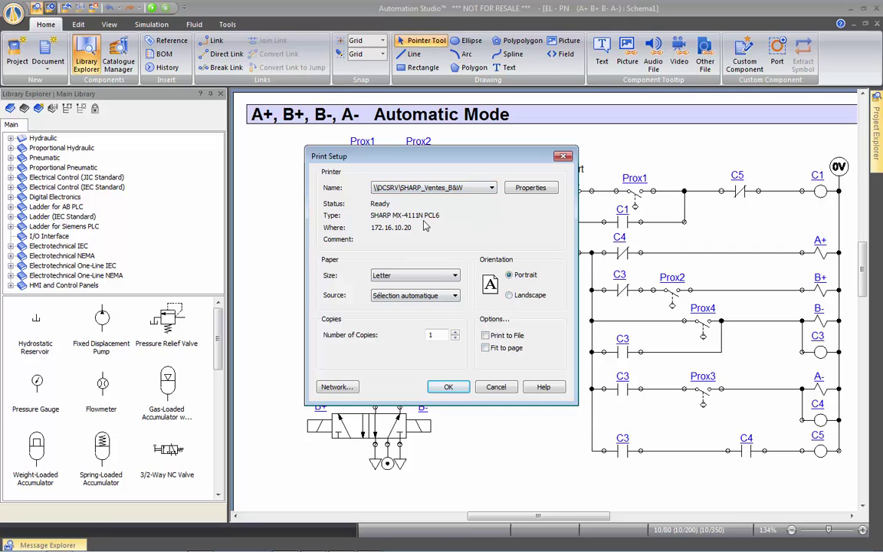
pyautogui.click(495, 387)
# Step: Open Print Preview for Schema1 and accept the print setup
pyautogui.click(18, 23)
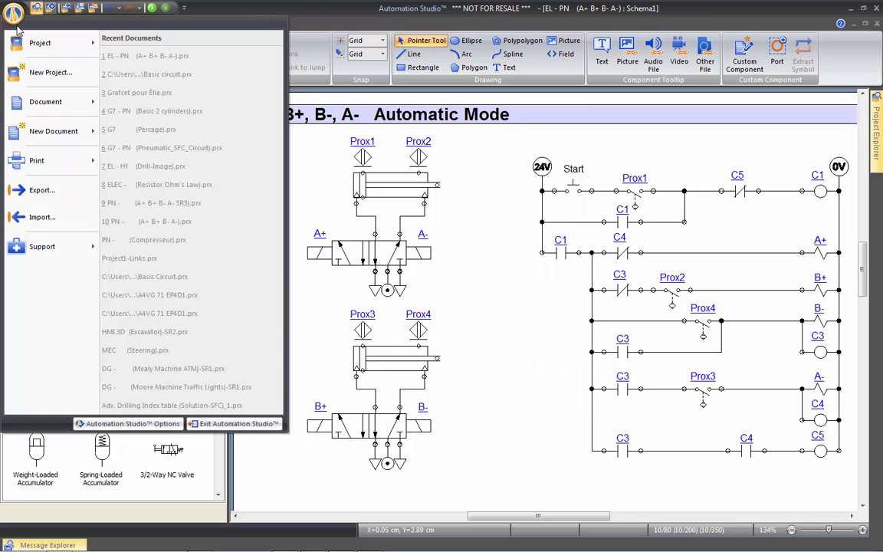
pyautogui.moveTo(37, 162)
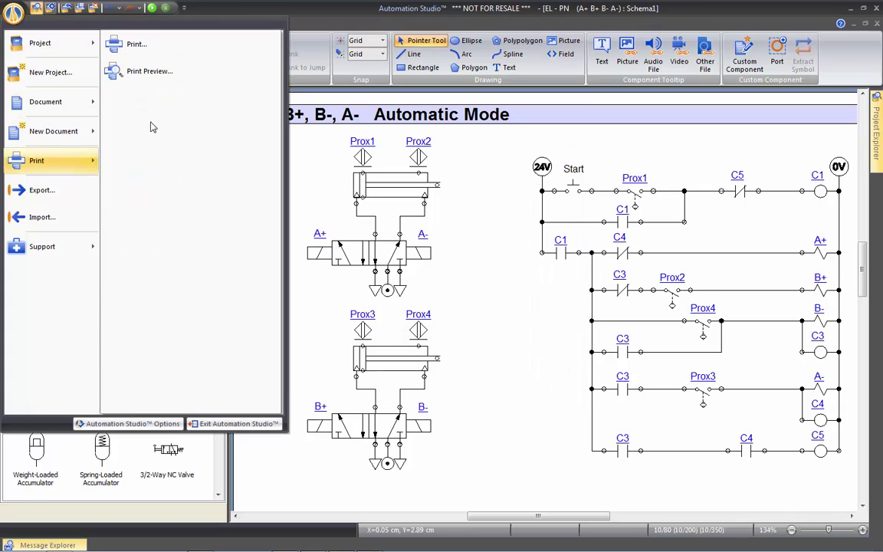
pyautogui.click(147, 70)
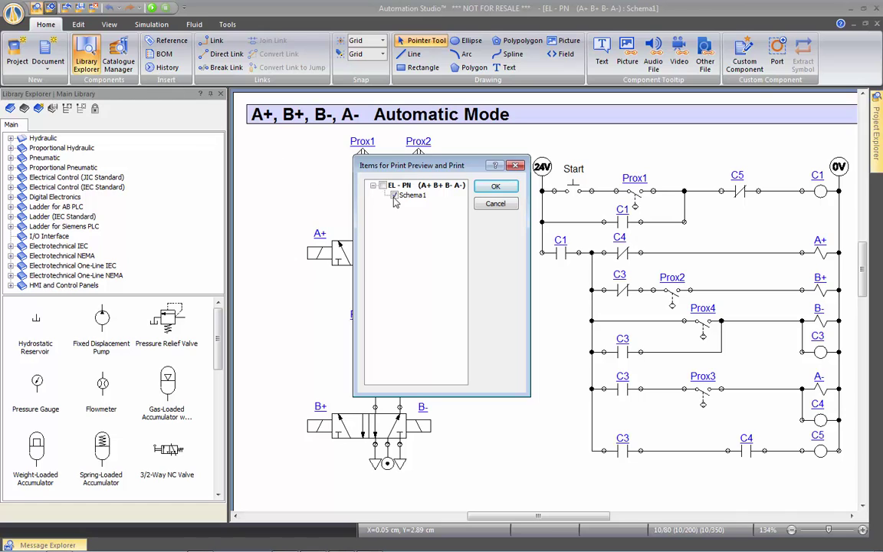
pyautogui.click(493, 187)
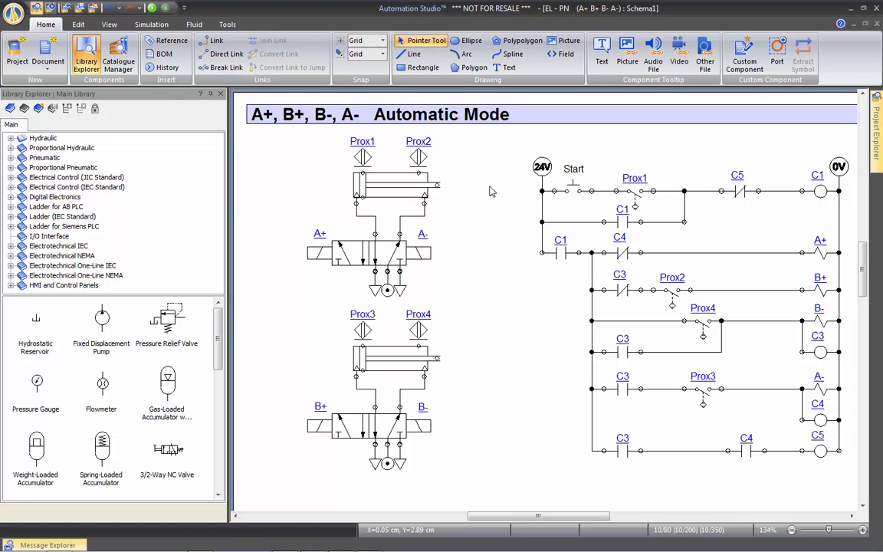
pyautogui.click(411, 351)
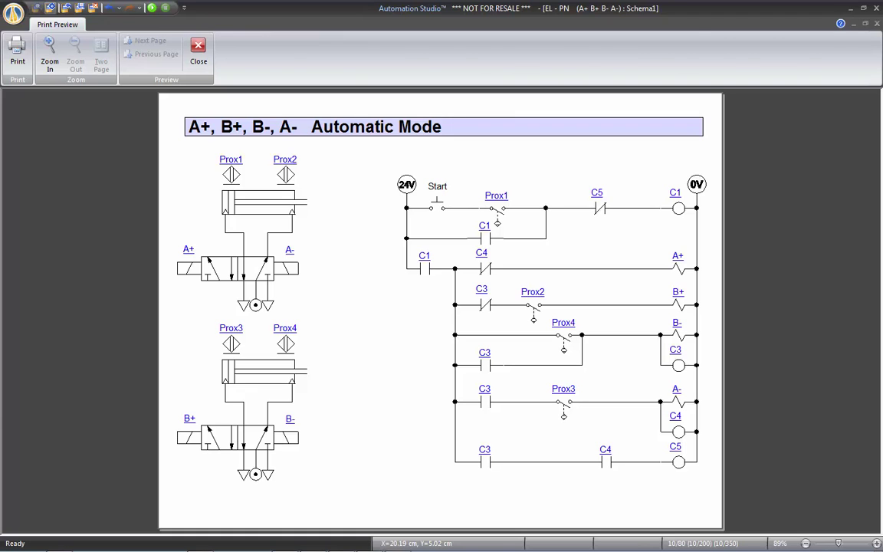
# Step: Close the print preview, review the PDF export format, and cancel the export
pyautogui.click(14, 14)
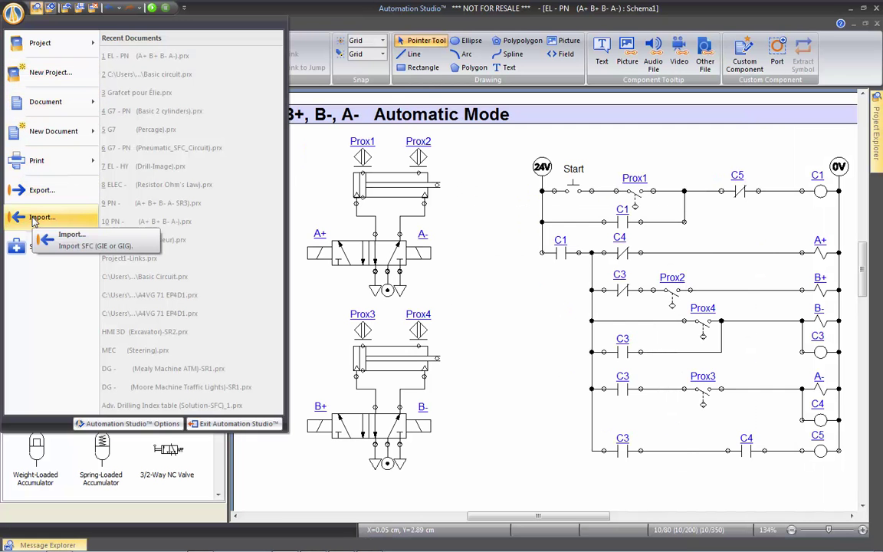
pyautogui.click(35, 189)
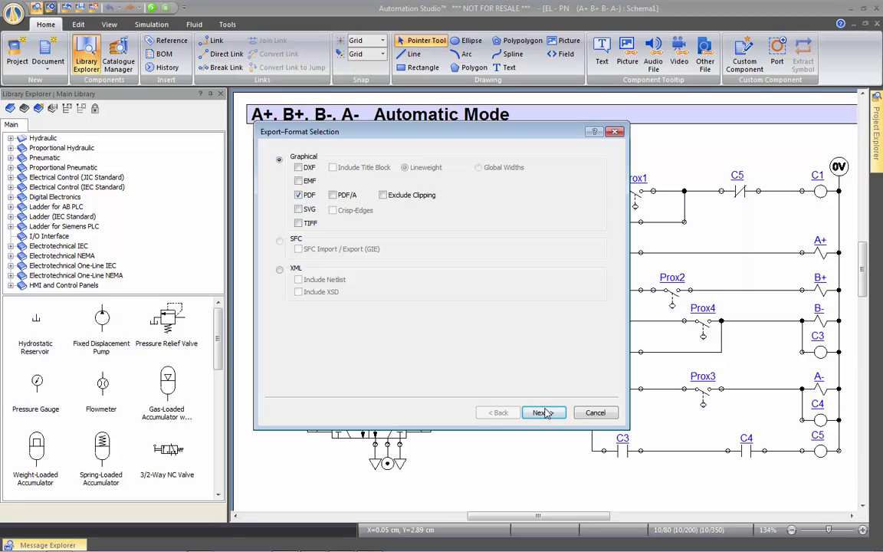
pyautogui.click(590, 413)
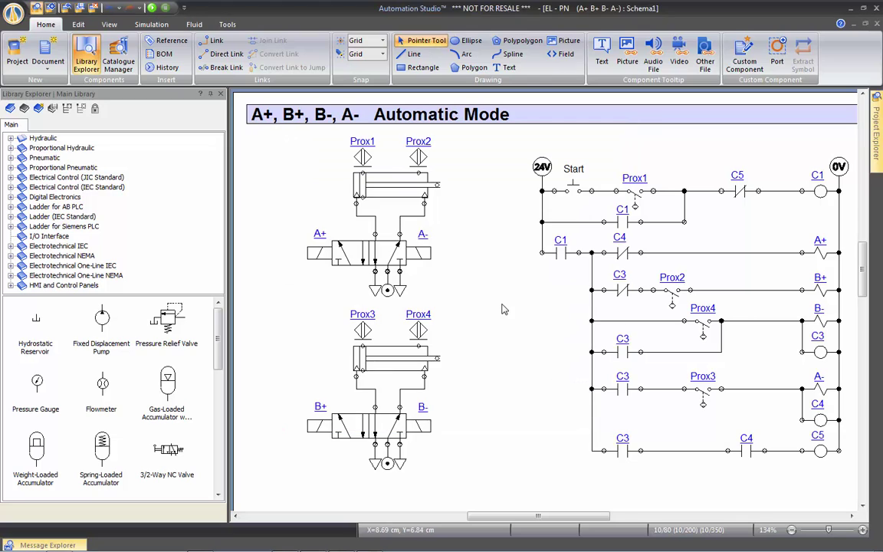